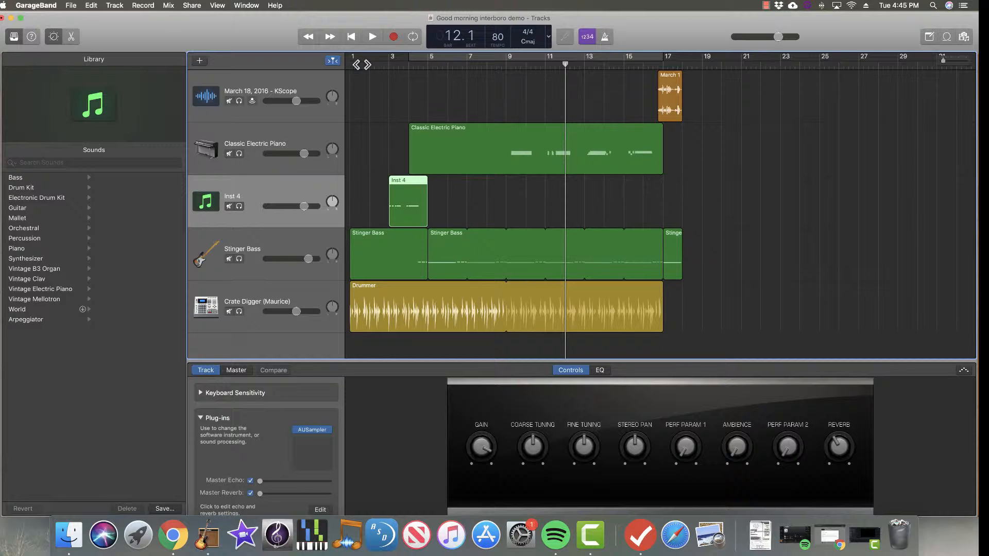
Record a new take on the Inst 4 track from the start of the project.
key("Return")
key("space")
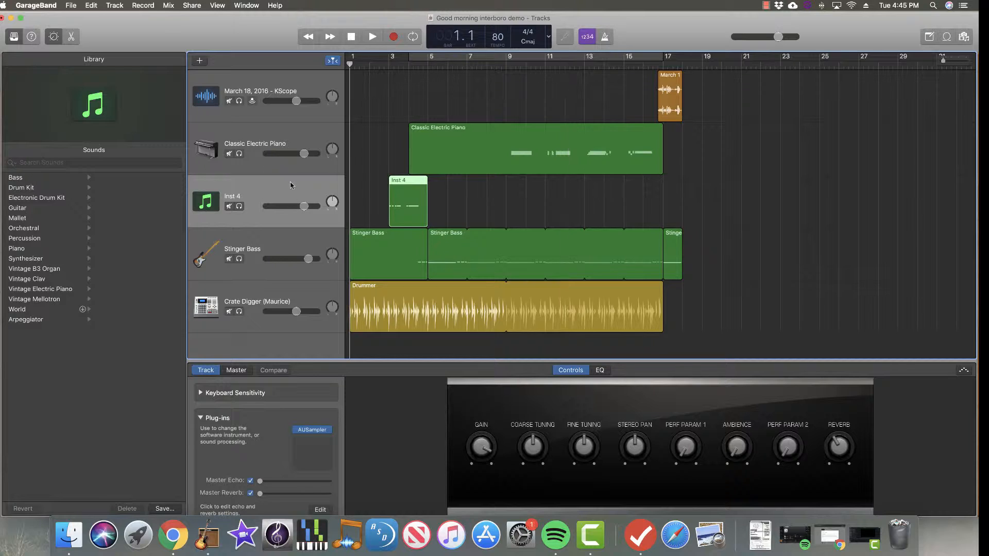
key("r")
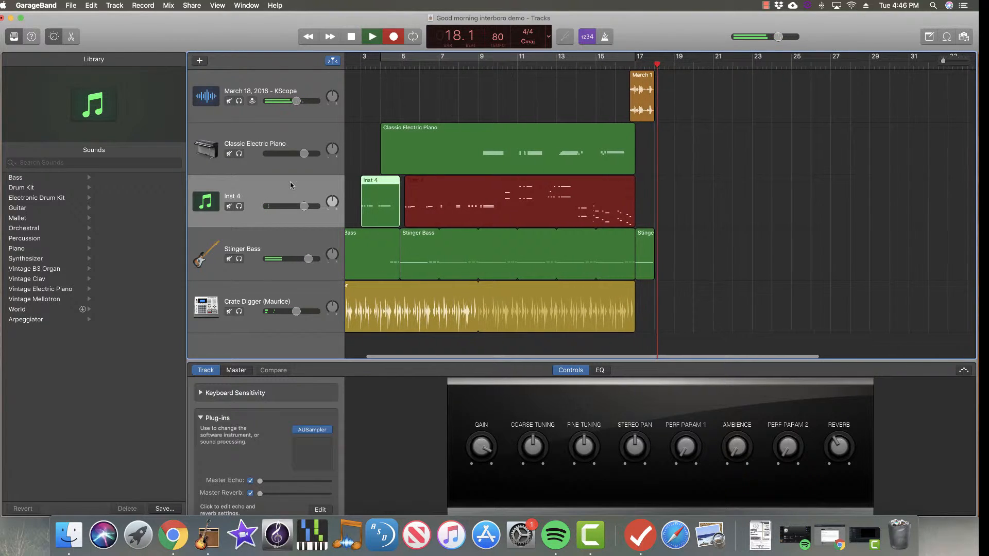
key("space")
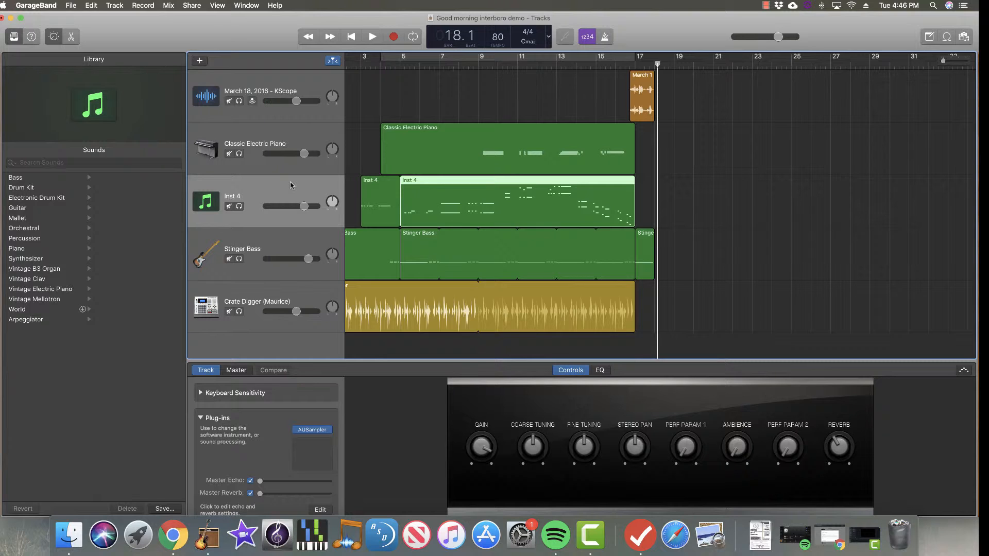
Create a new Software Instrument track.
left_click(210, 201)
left_click(112, 5)
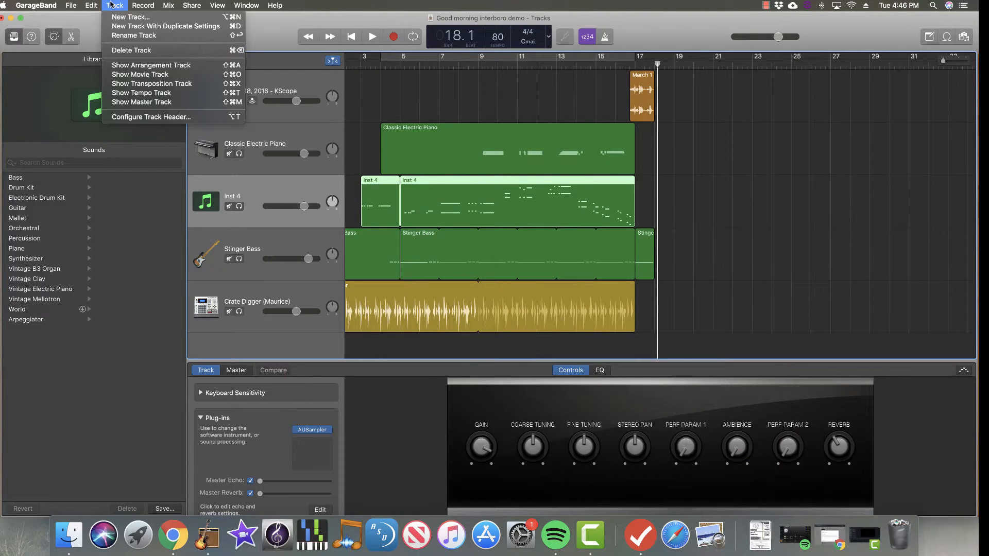
left_click(117, 16)
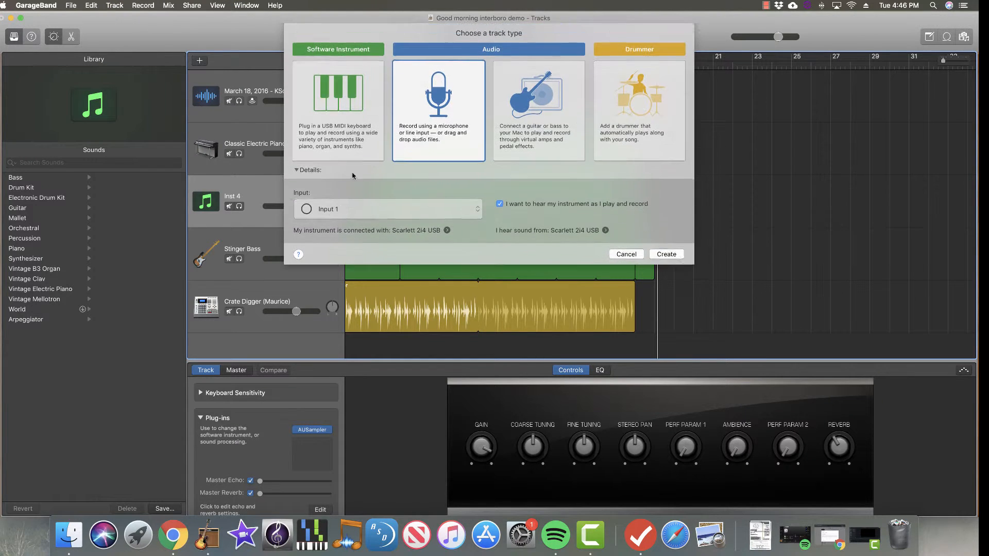
left_click(342, 128)
left_click(665, 217)
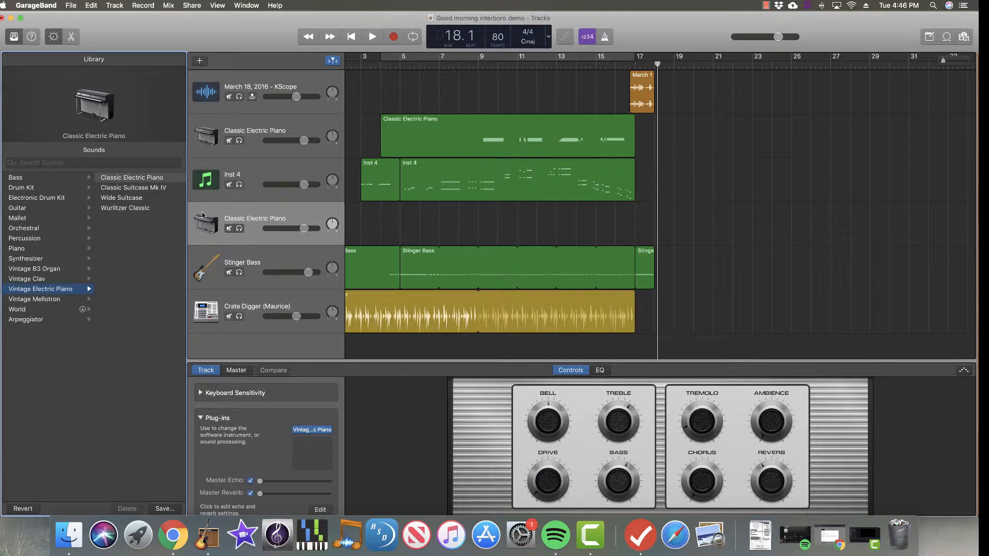
Hide the library and set the new track's instrument plug-in to AUSampler in Stereo.
left_click(54, 36)
left_click(14, 36)
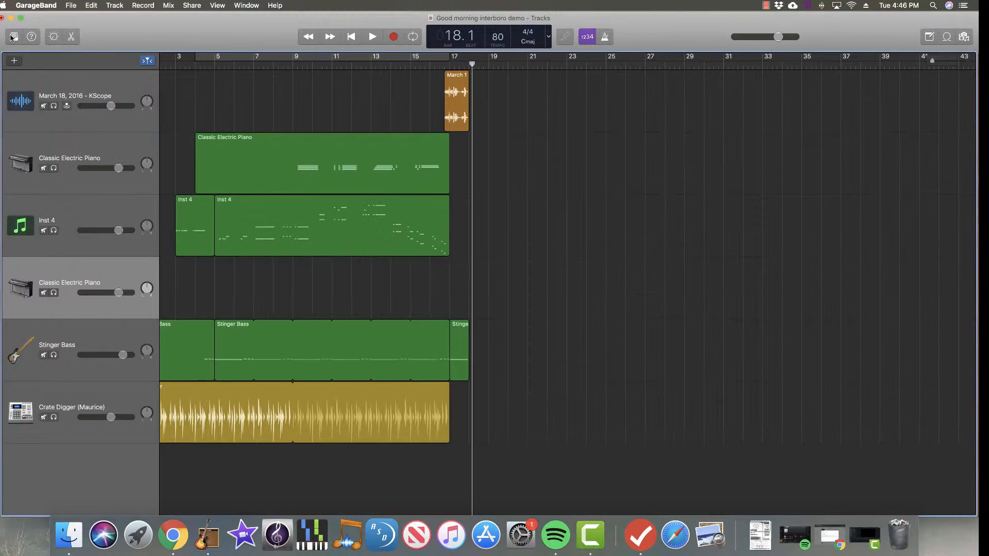
left_click(53, 36)
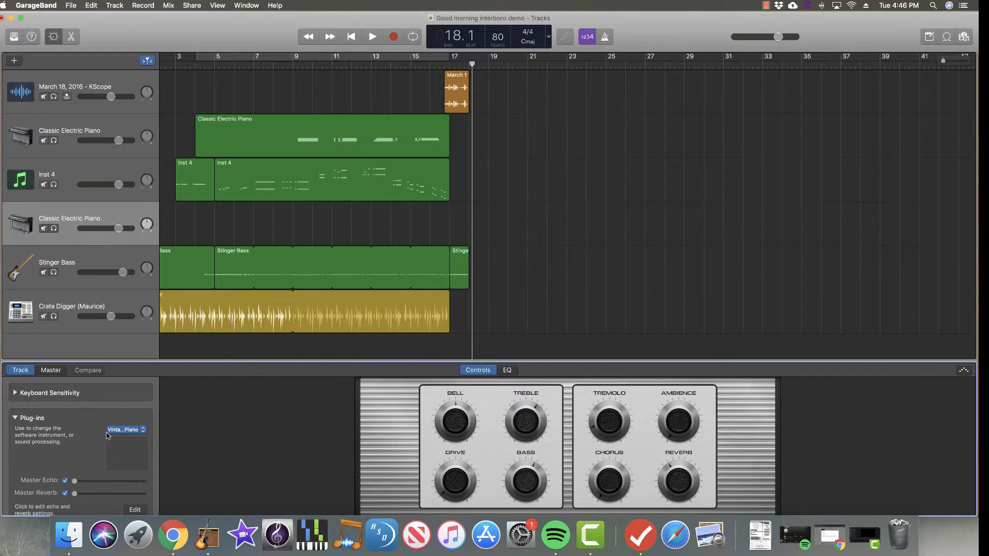
left_click(127, 430)
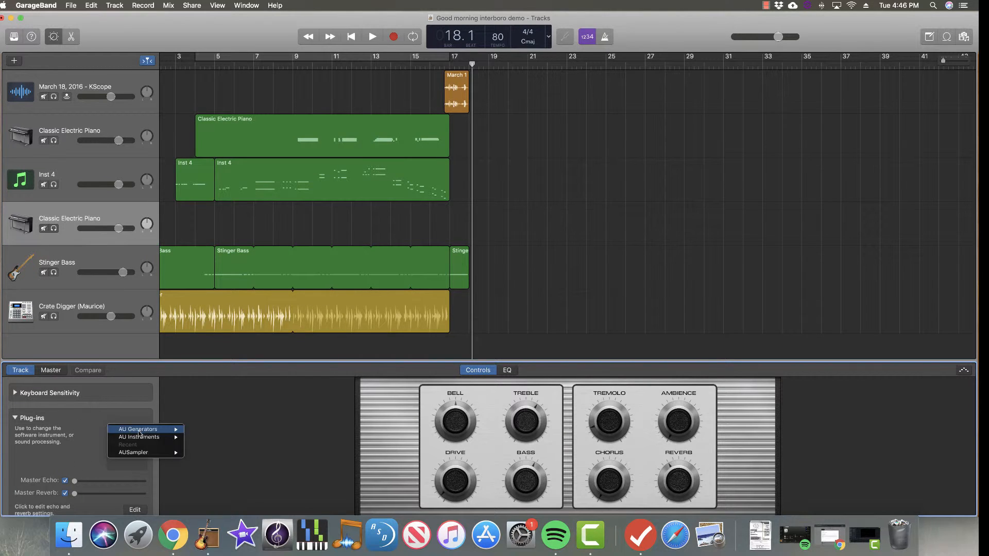
mouse_move(158, 455)
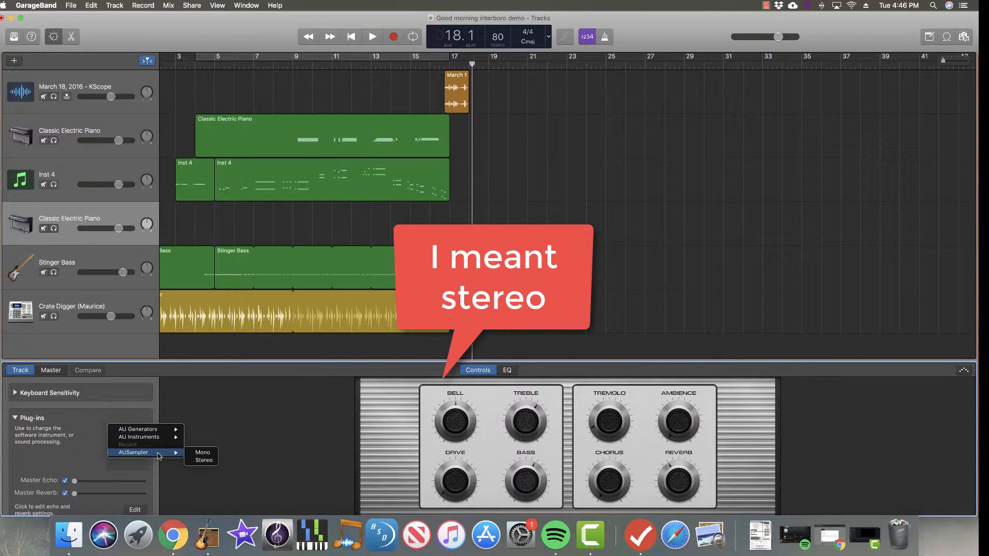
left_click(205, 460)
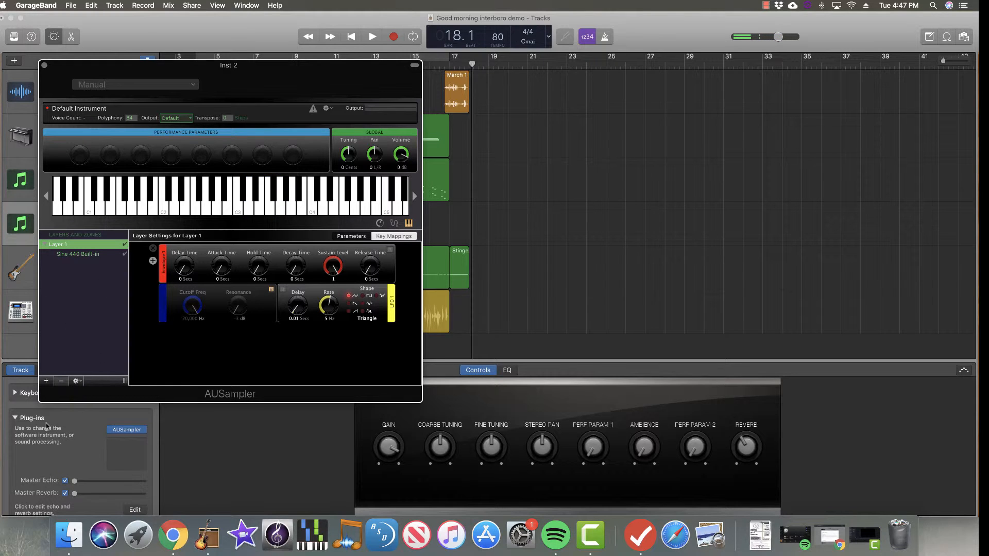
Add the sample "Good morning interboro - 4/28/19, 11:57 AM.wav" from the Desktop to Layer 1.
left_click(76, 381)
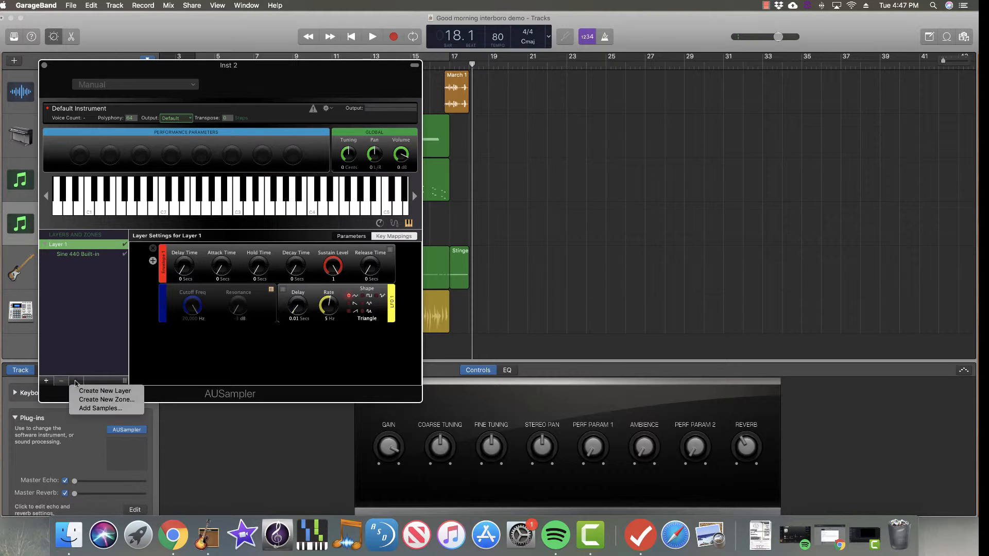
left_click(98, 408)
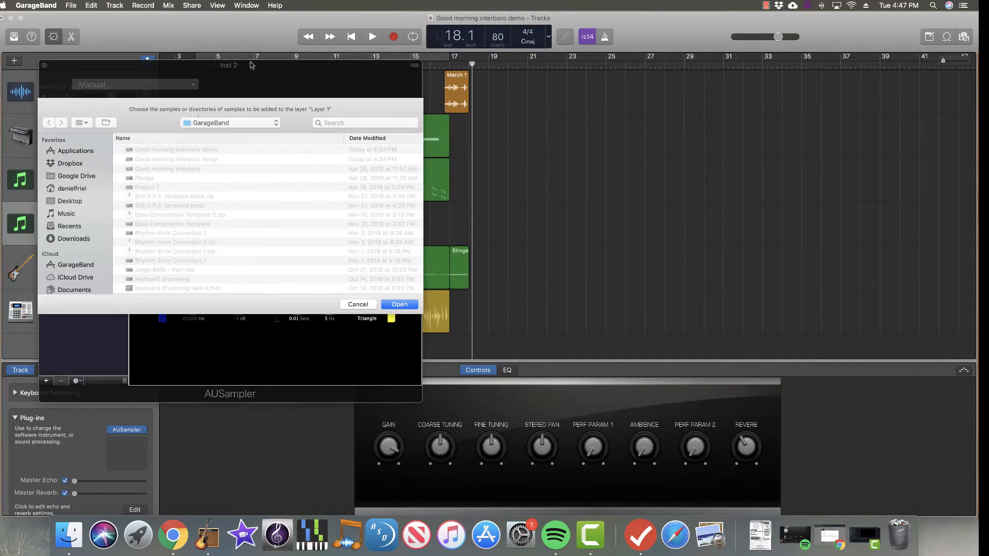
left_click(78, 202)
left_click(179, 150)
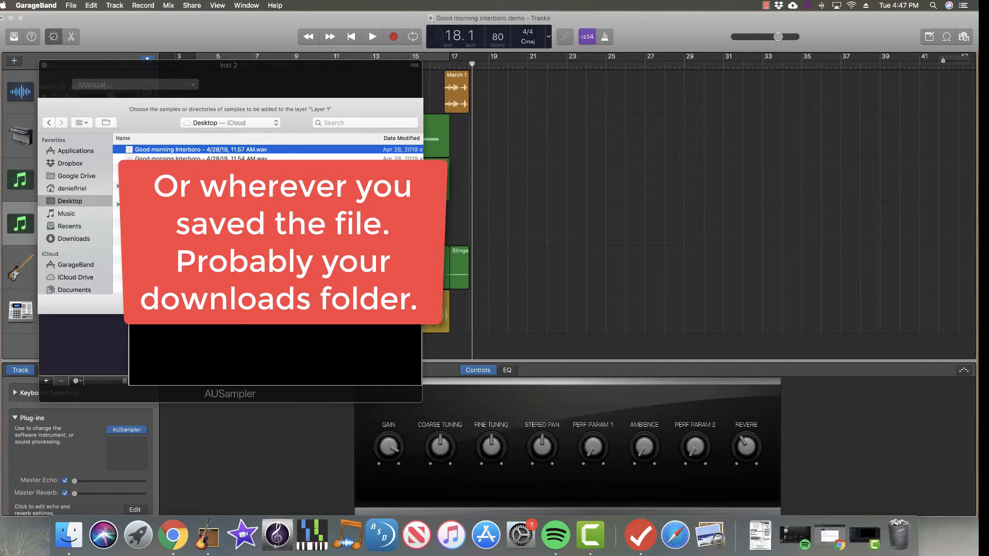
left_click(401, 304)
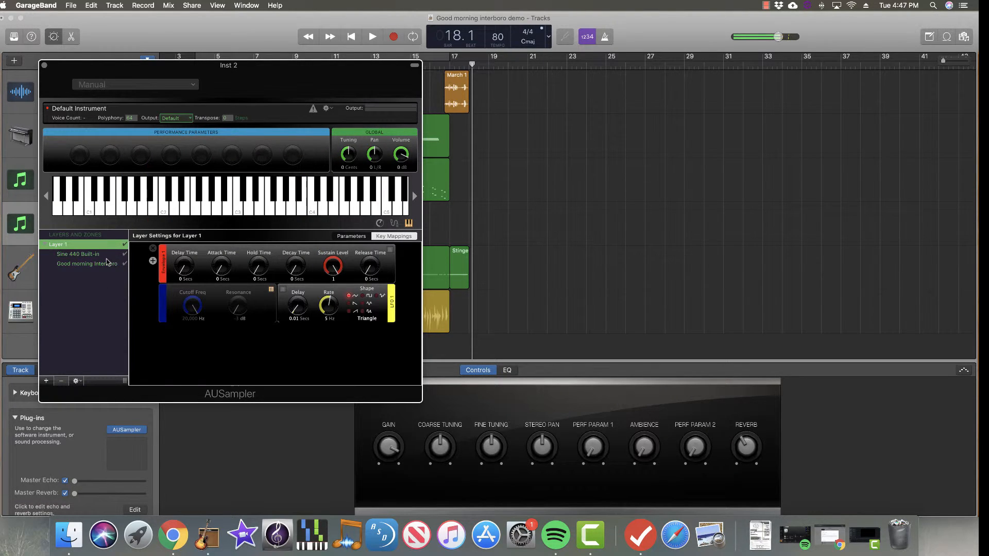
Remove the Sine 440 Built-in zone from Layer 1, keeping only the Good morning interboro sample.
left_click(107, 262)
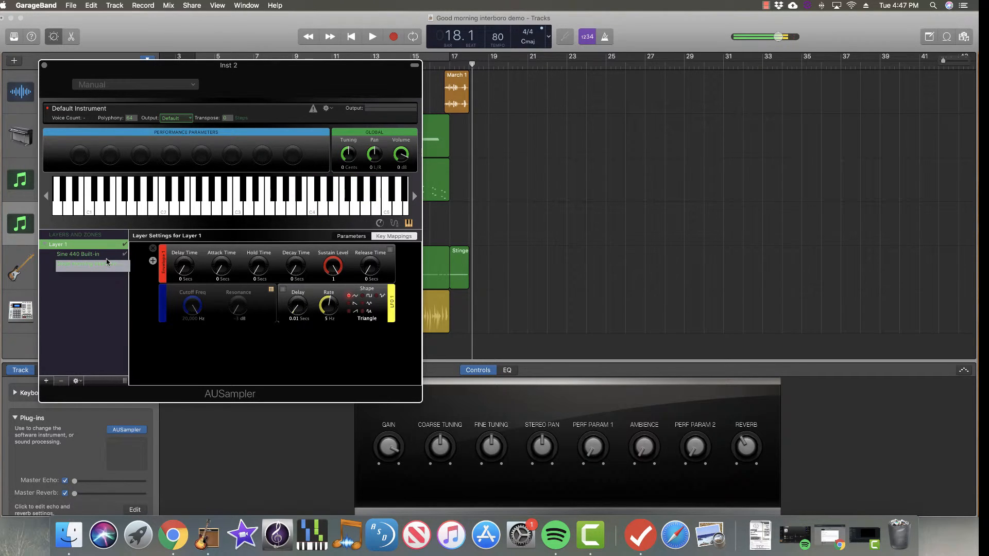
left_click(89, 254)
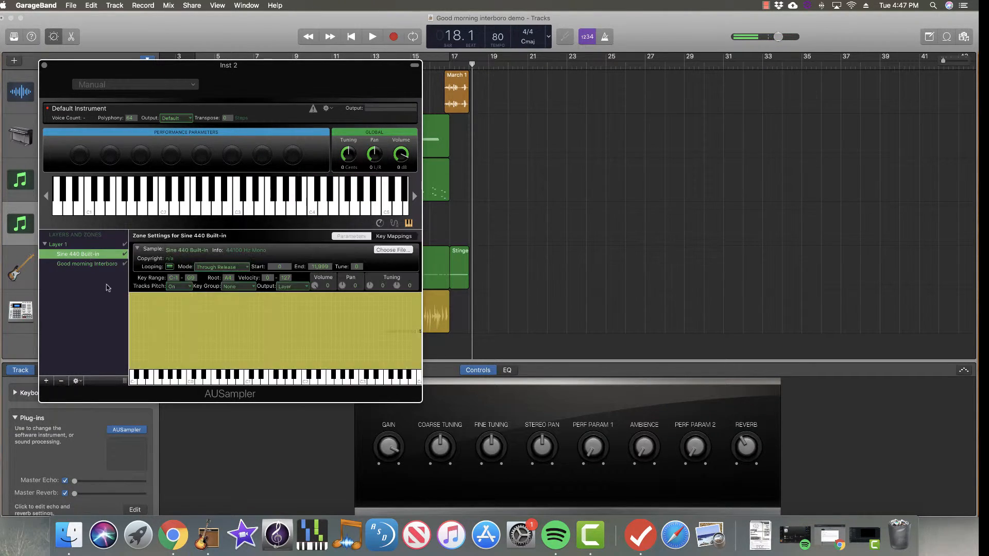
left_click(62, 382)
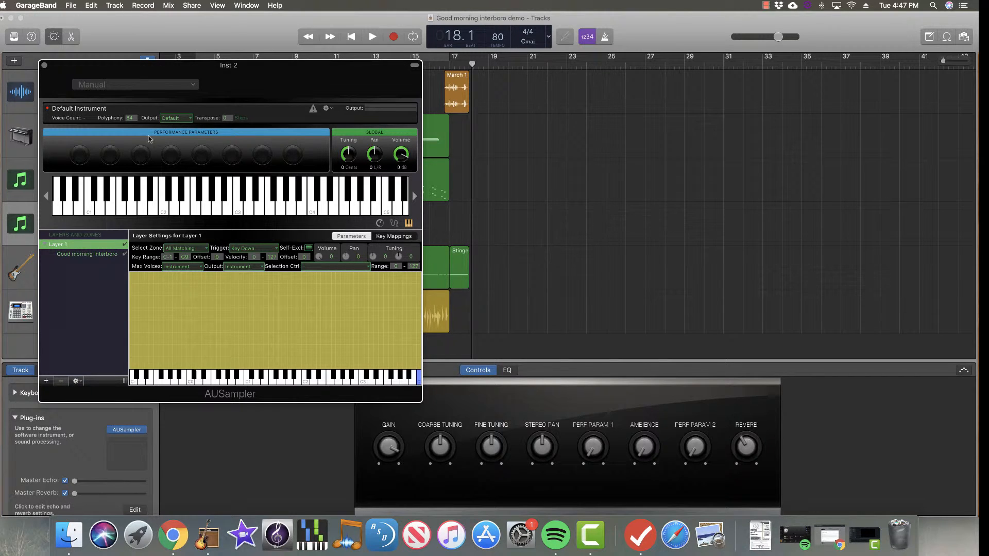
Close the AUSampler window and open the Musical Typing keyboard.
left_click(44, 66)
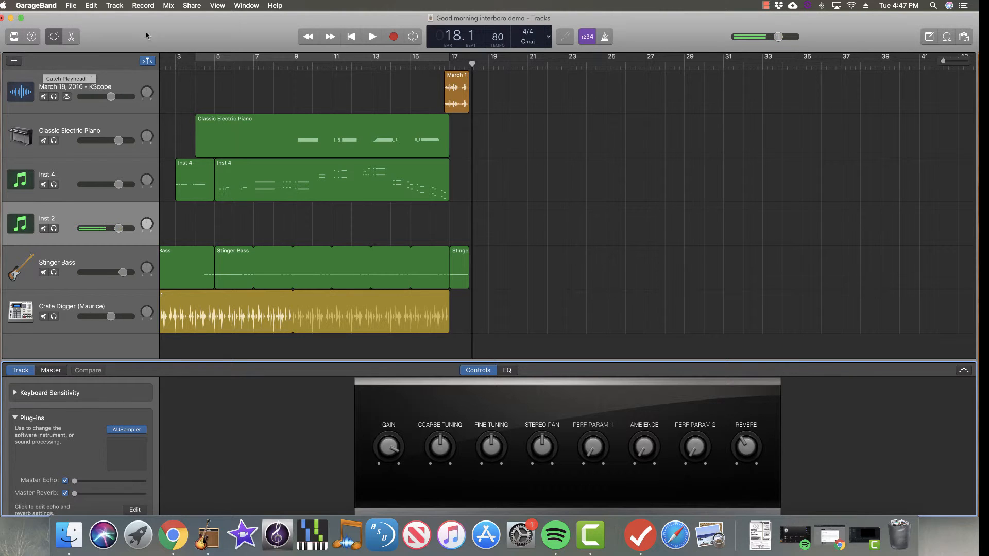
left_click(239, 6)
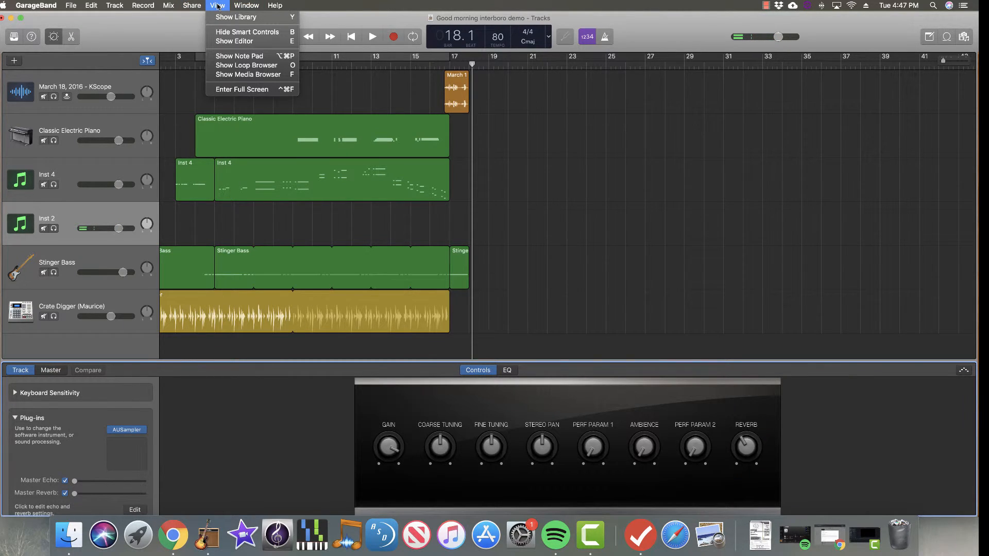
left_click(254, 50)
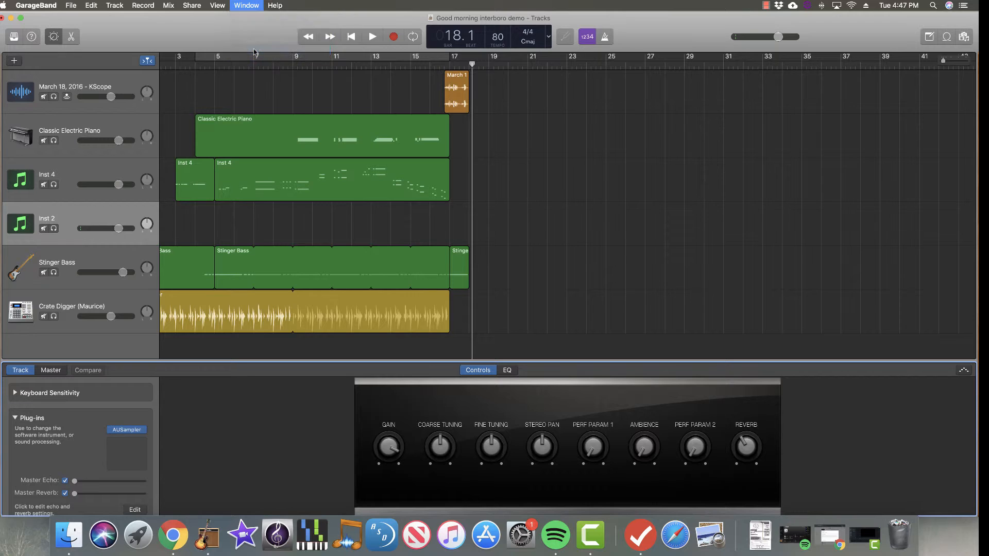
key("f")
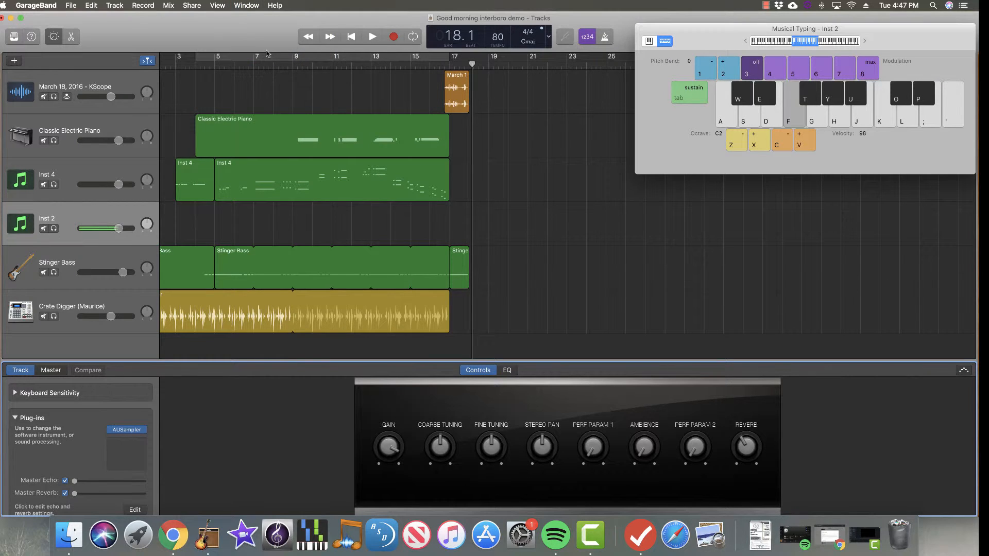
Play test notes on the sampler with Musical Typing, shifting the keyboard range slightly.
key("g")
key("h")
key("j")
mouse_move(803, 41)
left_mouse_down()
mouse_move(764, 42)
mouse_move(827, 44)
mouse_move(810, 45)
left_mouse_up()
key("j")
key("g")
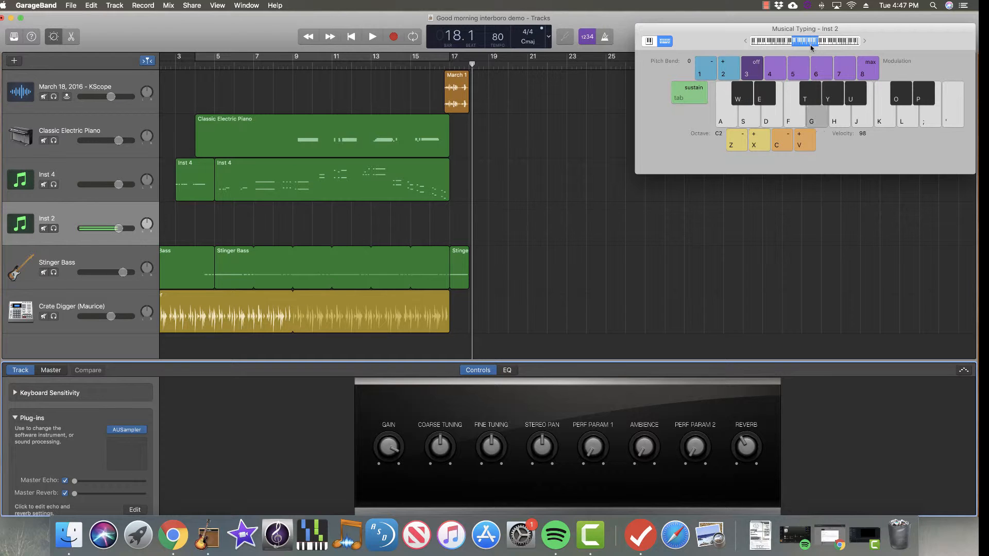
key("h")
Select the Crate Digger drummer track and show the library.
scroll(464, 207, "left", 5)
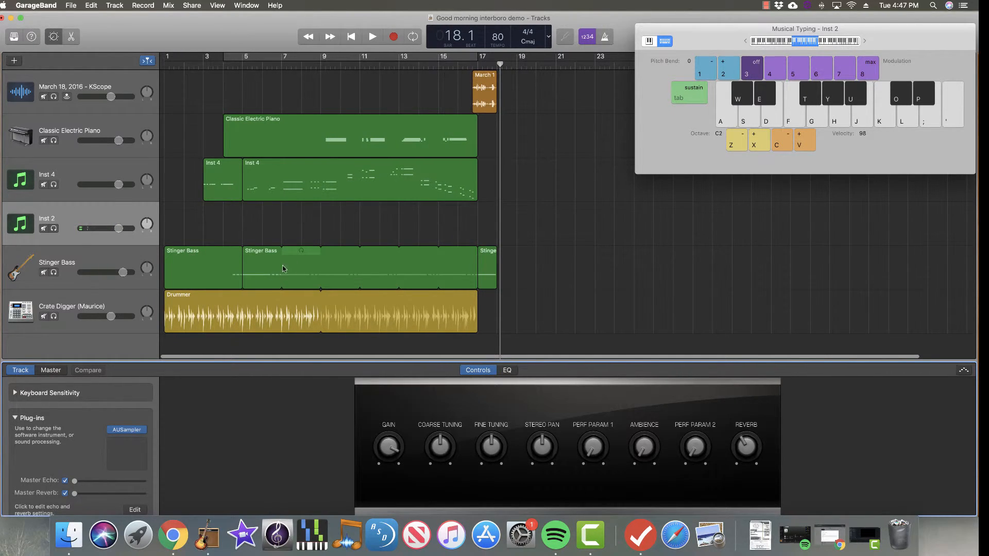
left_click(76, 255)
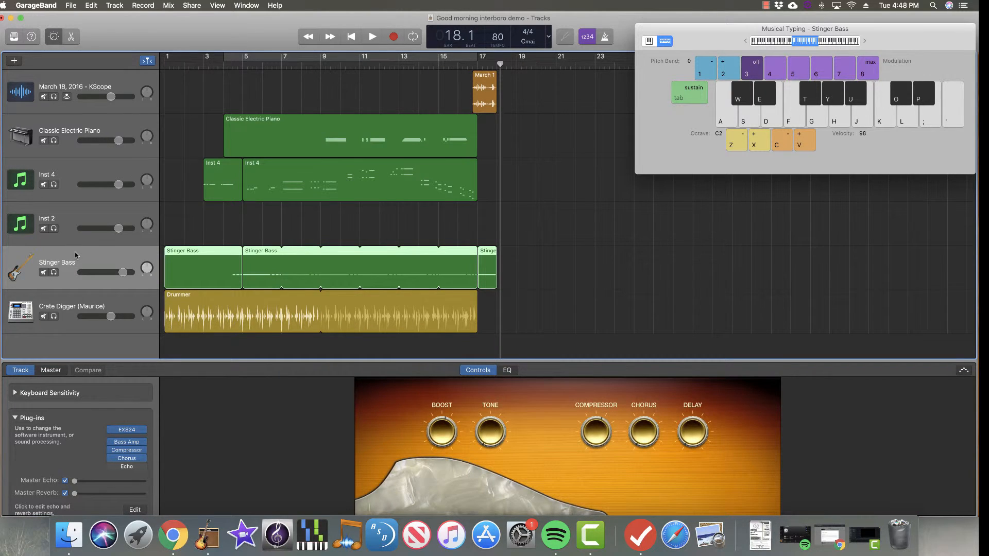
left_click(76, 297)
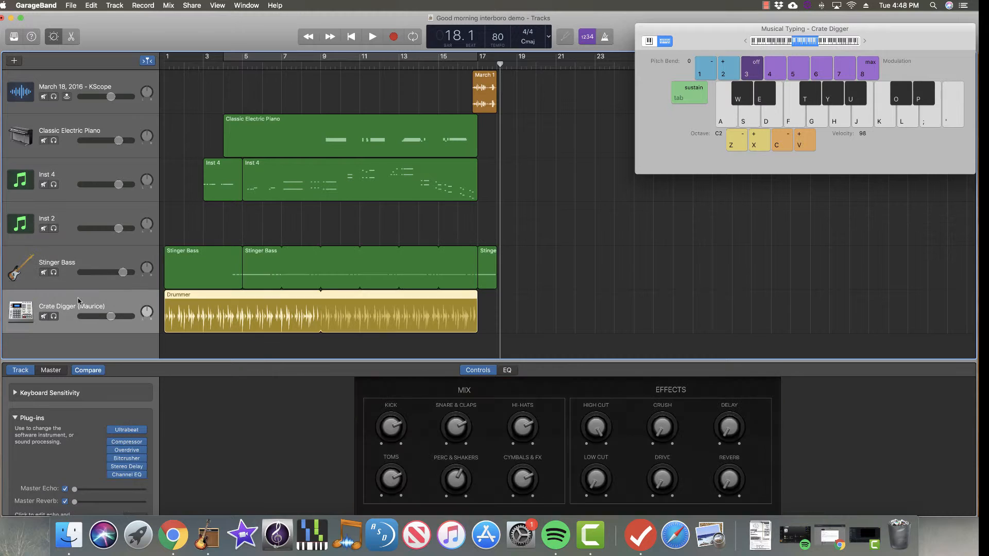
left_click(14, 37)
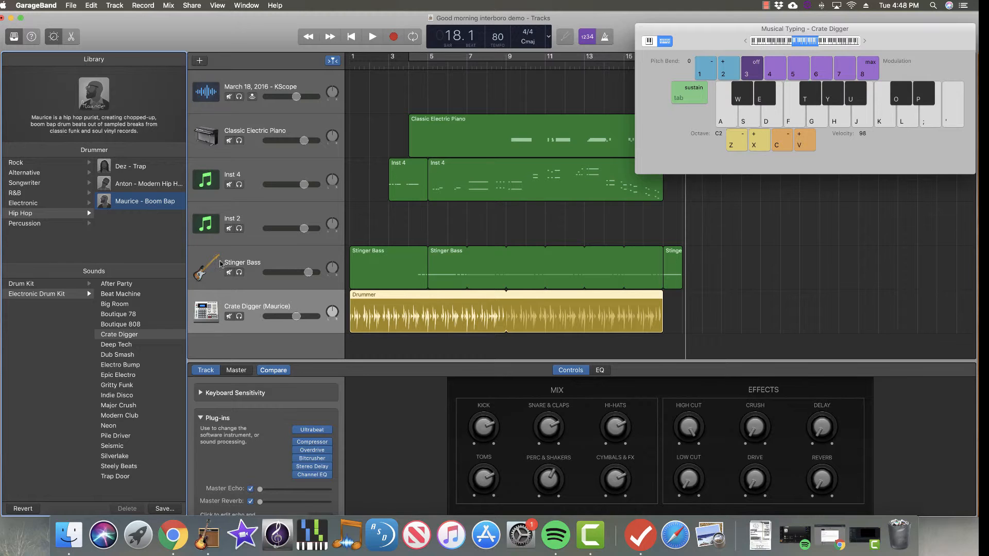
left_click(259, 304)
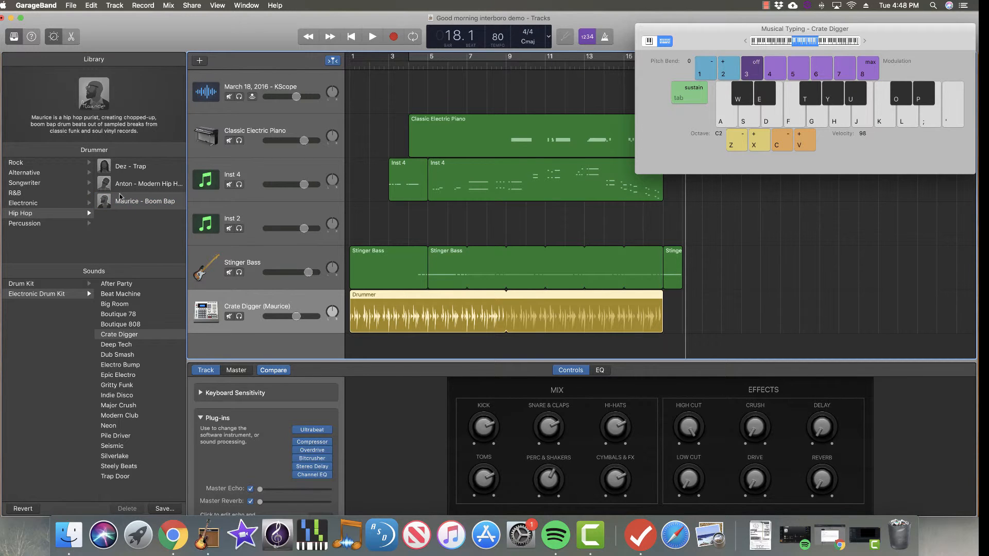